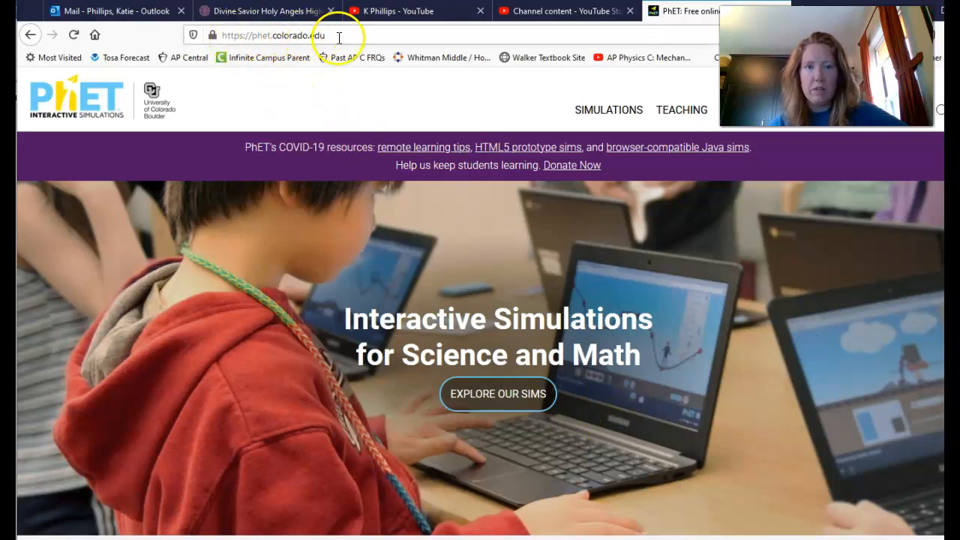
Open the list of physics simulations on the PhET site
{"action": "scroll", "coordinate": [563, 308], "scroll_direction": "down", "scroll_amount": 5}
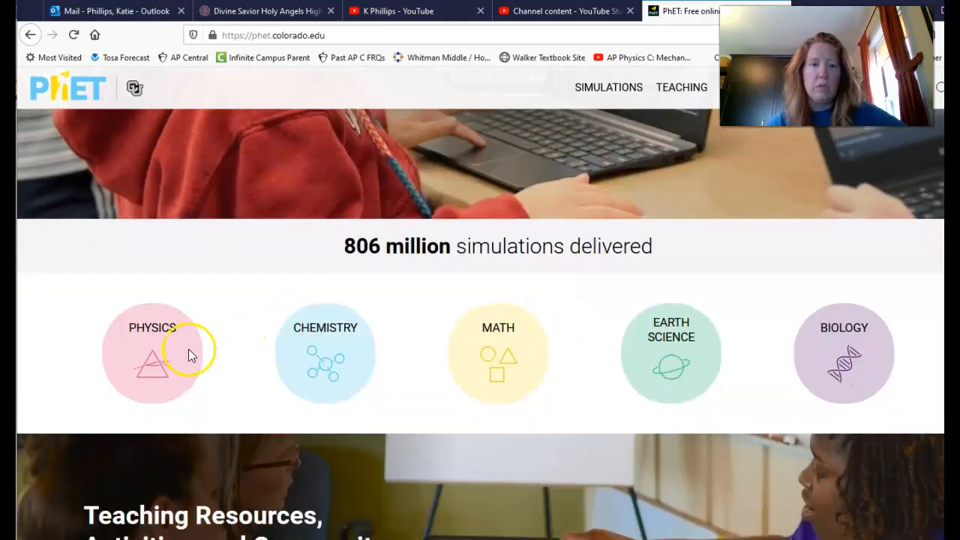
{"action": "left_click", "coordinate": [189, 355]}
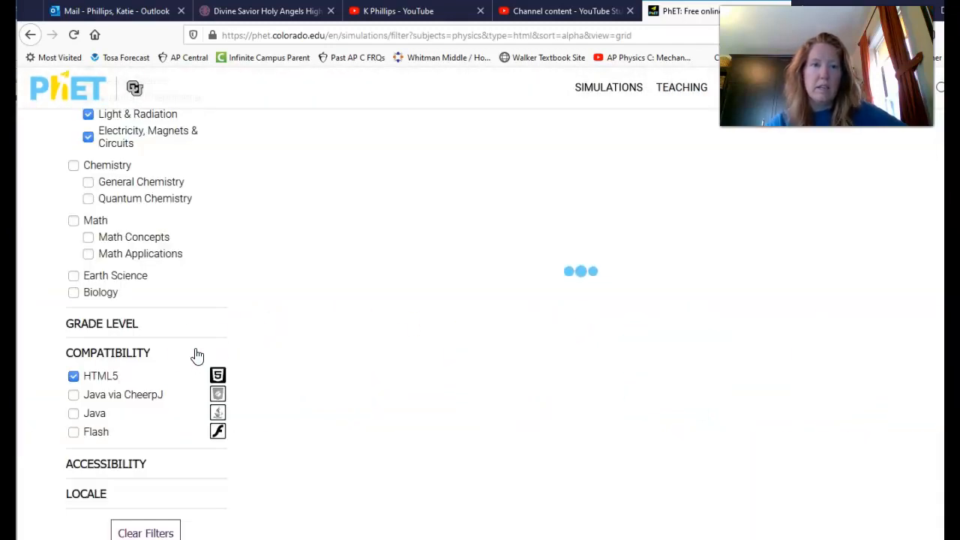
{"action": "left_click", "coordinate": [208, 343]}
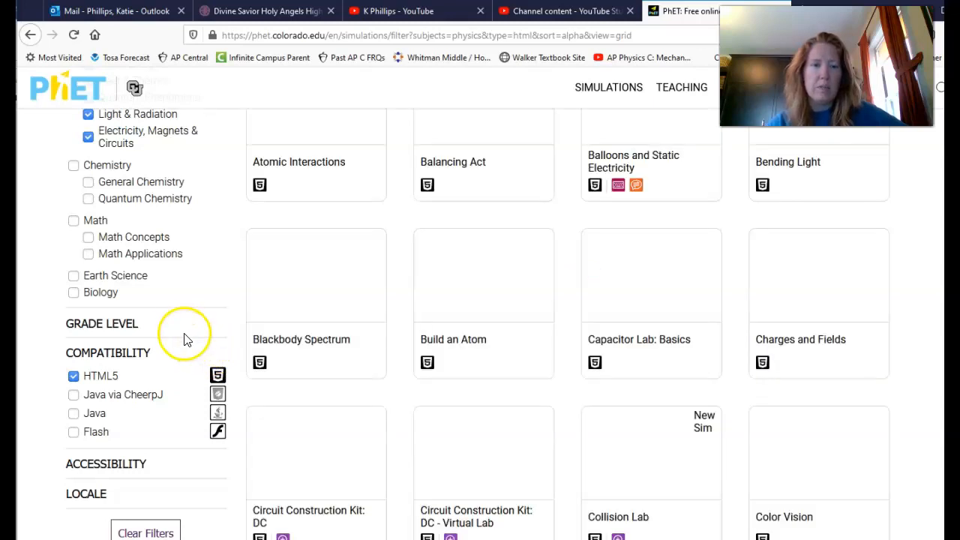
{"action": "scroll", "coordinate": [180, 334], "scroll_direction": "up", "scroll_amount": 4}
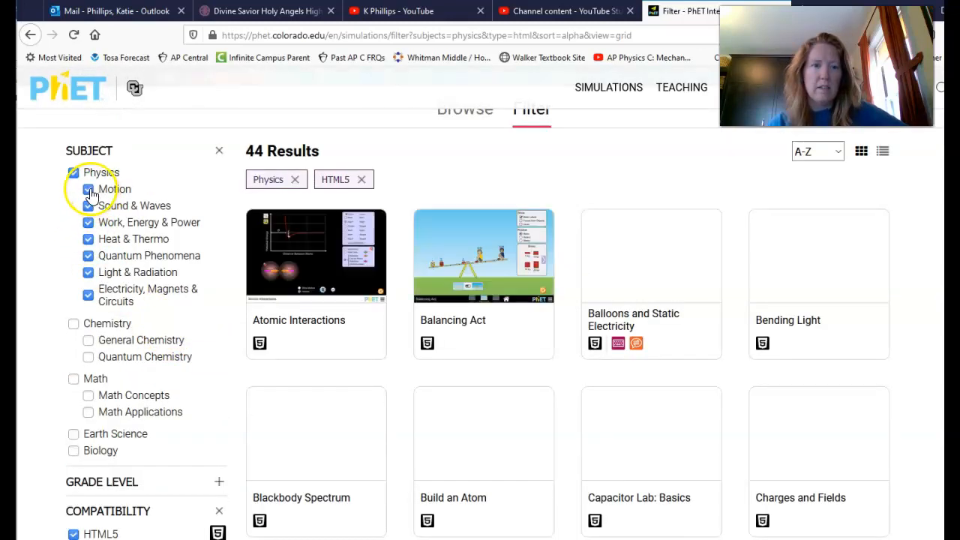
Narrow the physics subject filter to Electricity, Magnets & Circuits by clearing all the other physics topics
{"action": "left_click", "coordinate": [89, 190]}
{"action": "left_click", "coordinate": [90, 214]}
{"action": "left_click", "coordinate": [90, 221]}
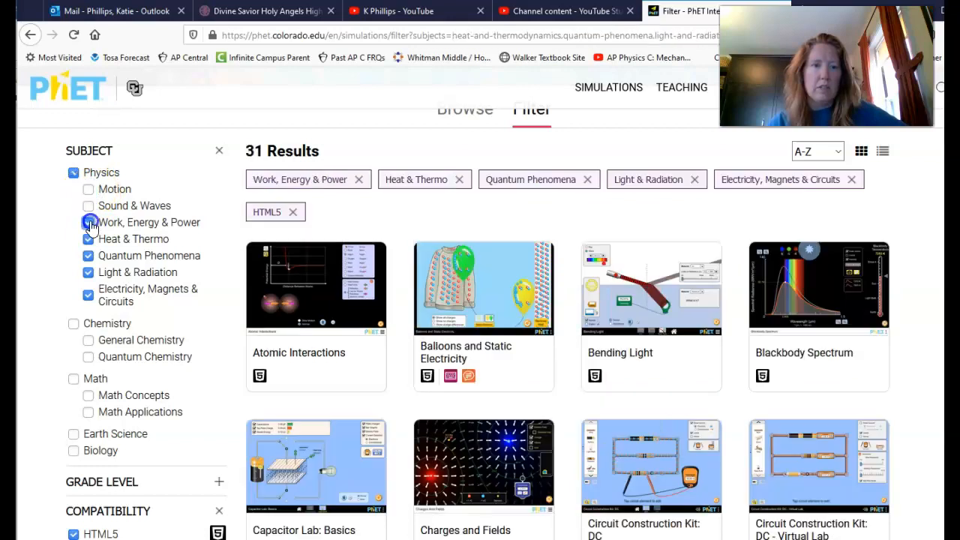
{"action": "left_click", "coordinate": [90, 240]}
{"action": "left_click", "coordinate": [88, 256]}
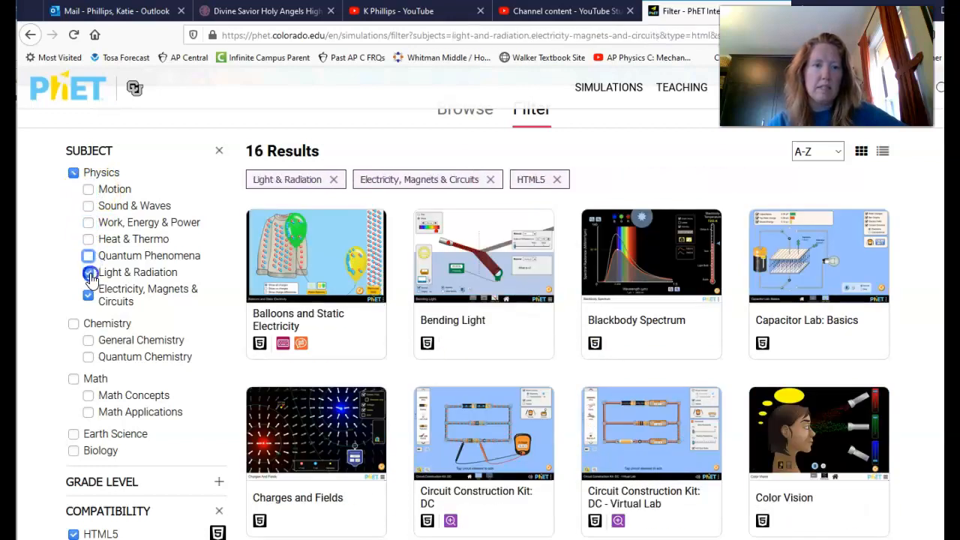
{"action": "left_click", "coordinate": [89, 272]}
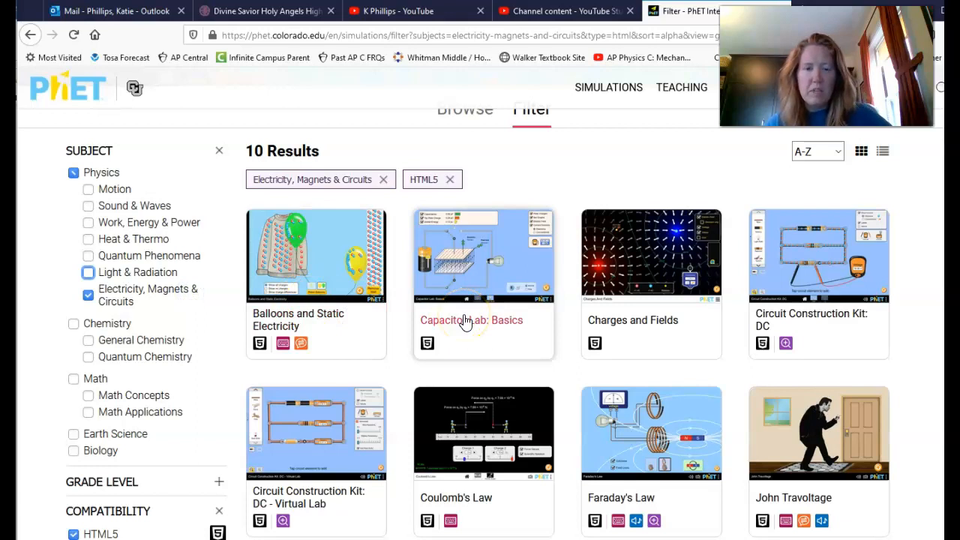
Launch the Circuit Construction Kit: DC simulation and enter its Lab mode
{"action": "left_click", "coordinate": [809, 266]}
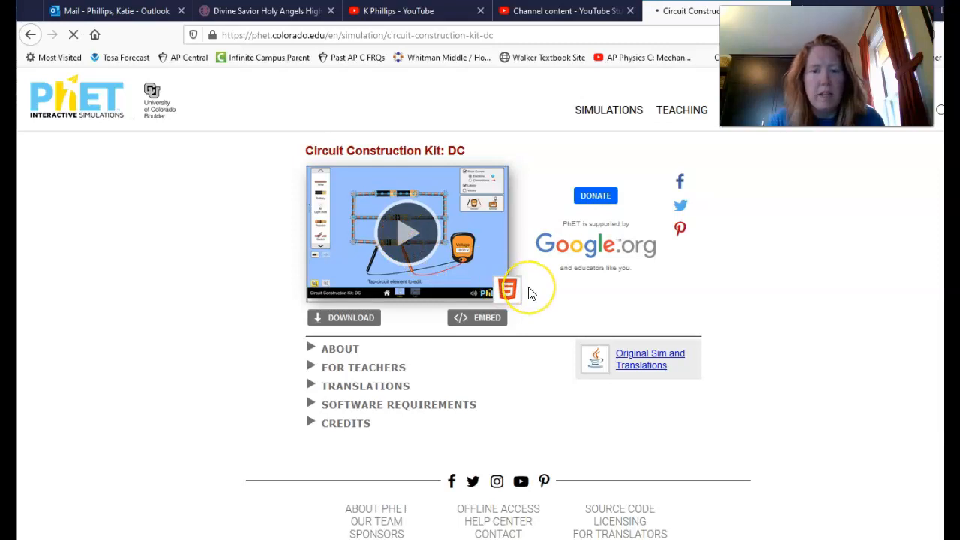
{"action": "left_click", "coordinate": [397, 236]}
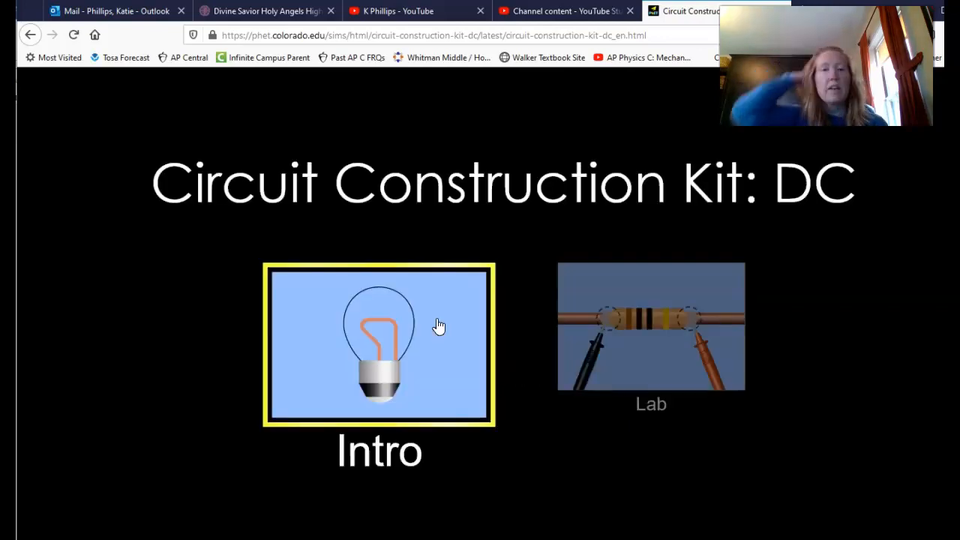
{"action": "left_click", "coordinate": [630, 349]}
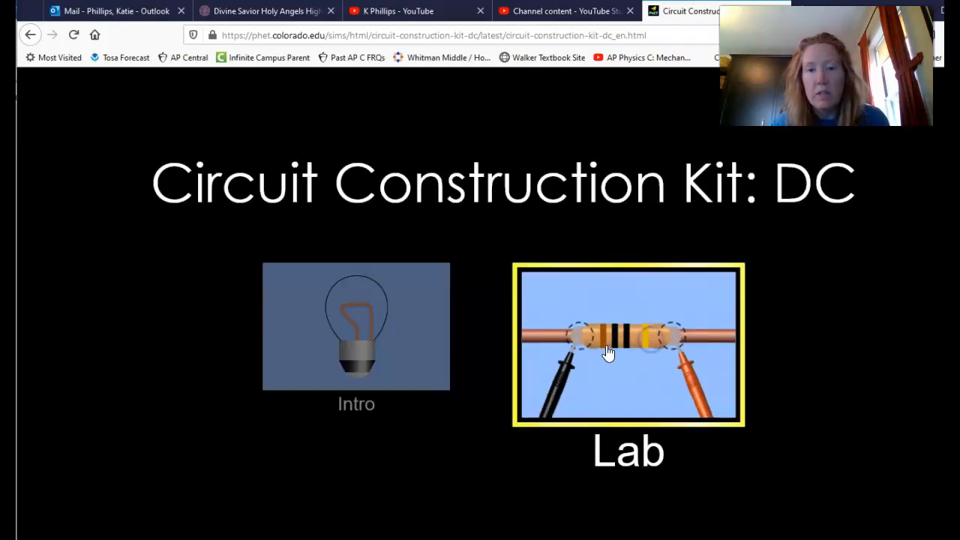
{"action": "left_click", "coordinate": [603, 357]}
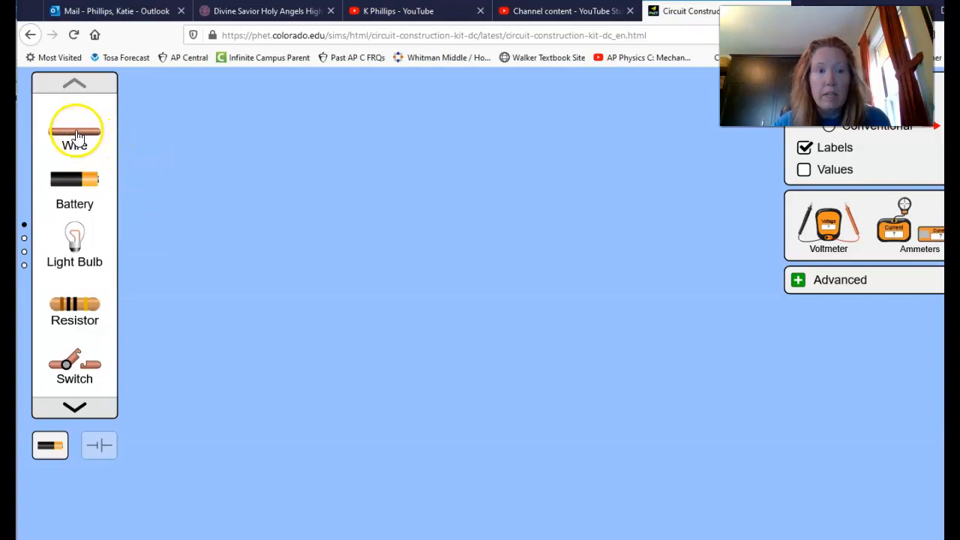
Place a horizontal wire with a vertical battery hanging from its left end, and stretch the wire to about three times its length
{"action": "left_click_drag", "start_coordinate": [244, 164], "coordinate": [352, 177]}
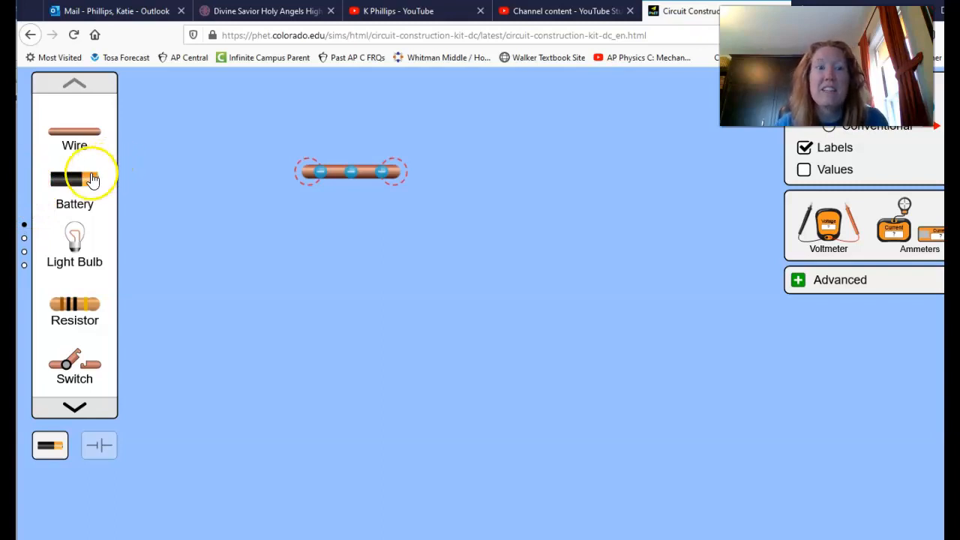
{"action": "left_click_drag", "start_coordinate": [59, 187], "coordinate": [277, 266]}
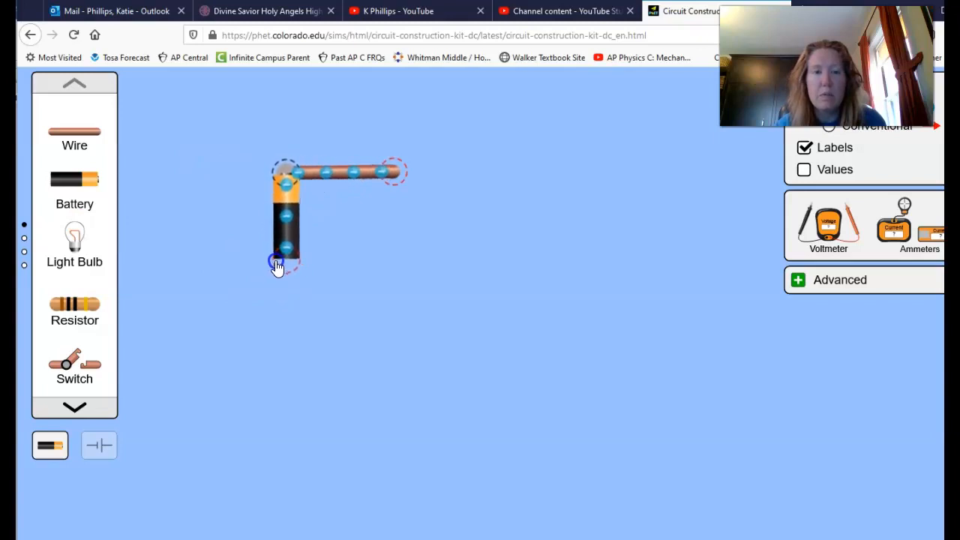
{"action": "left_click_drag", "start_coordinate": [391, 171], "coordinate": [606, 172]}
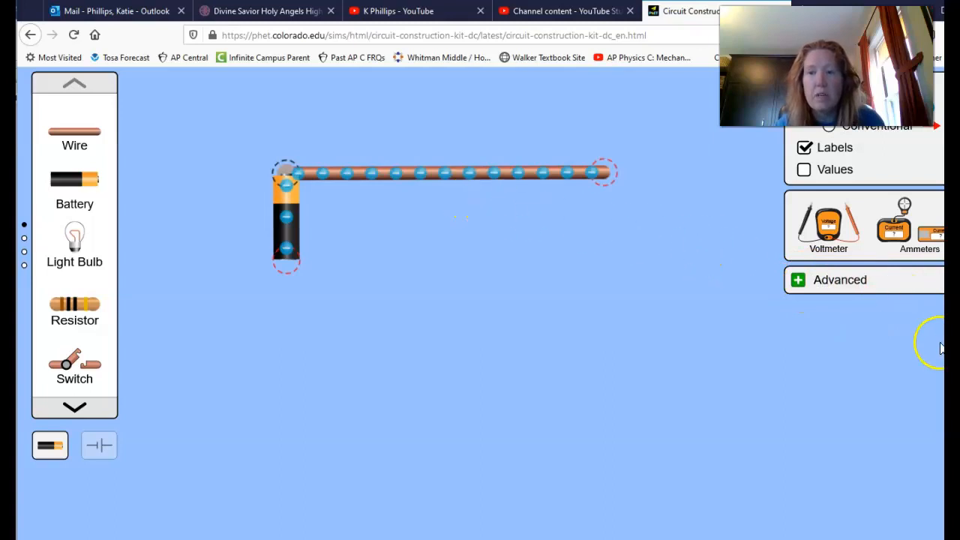
Enable Add Real Bulbs in the advanced options and attach a real bulb to the wire's free end
{"action": "left_click", "coordinate": [798, 282]}
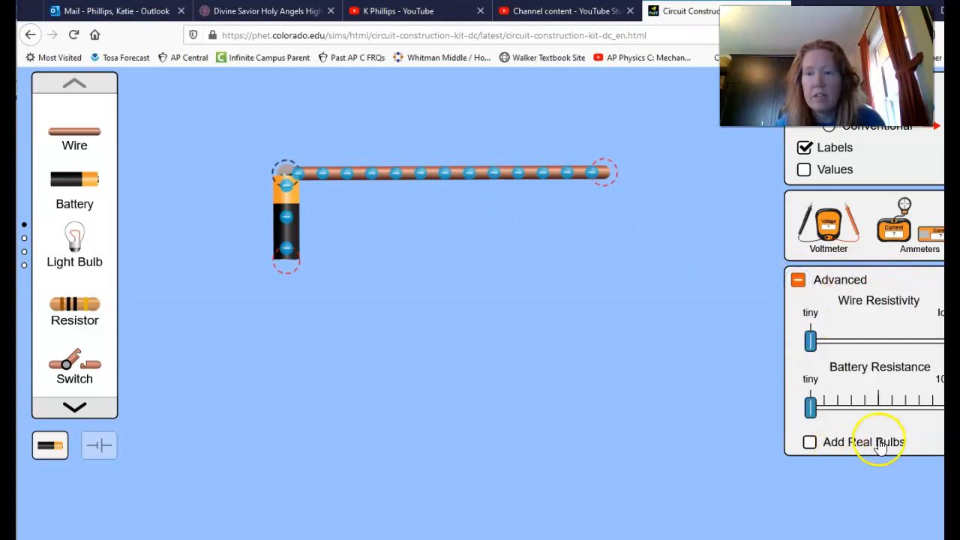
{"action": "left_click", "coordinate": [809, 443]}
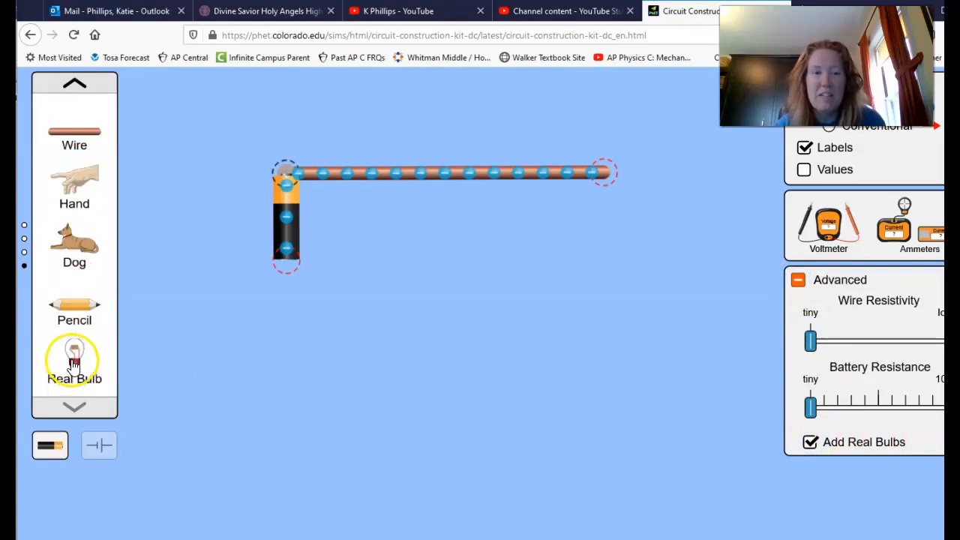
{"action": "left_click_drag", "start_coordinate": [225, 338], "coordinate": [621, 184]}
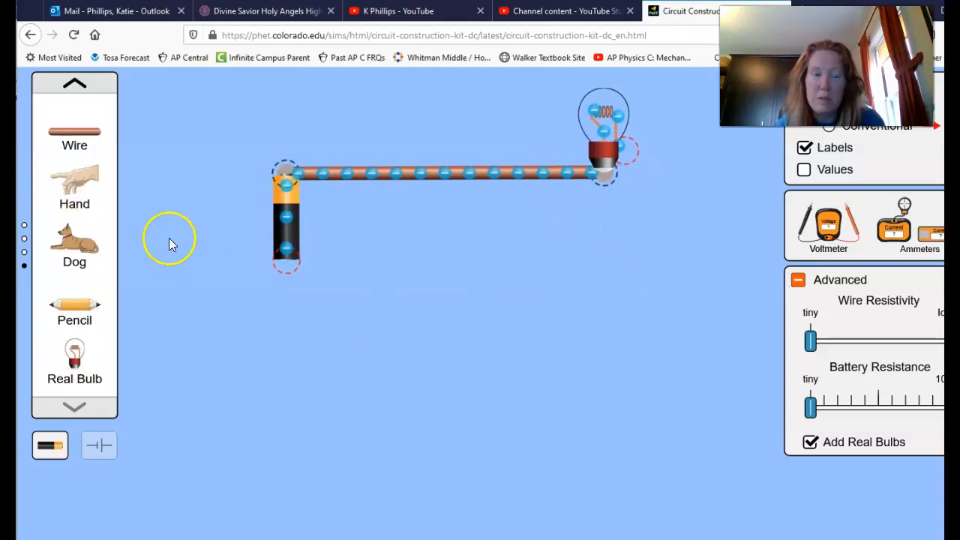
Run a long wire down from the bulb's side contact and a second wire leftward from its lower end
{"action": "left_click_drag", "start_coordinate": [62, 137], "coordinate": [624, 341]}
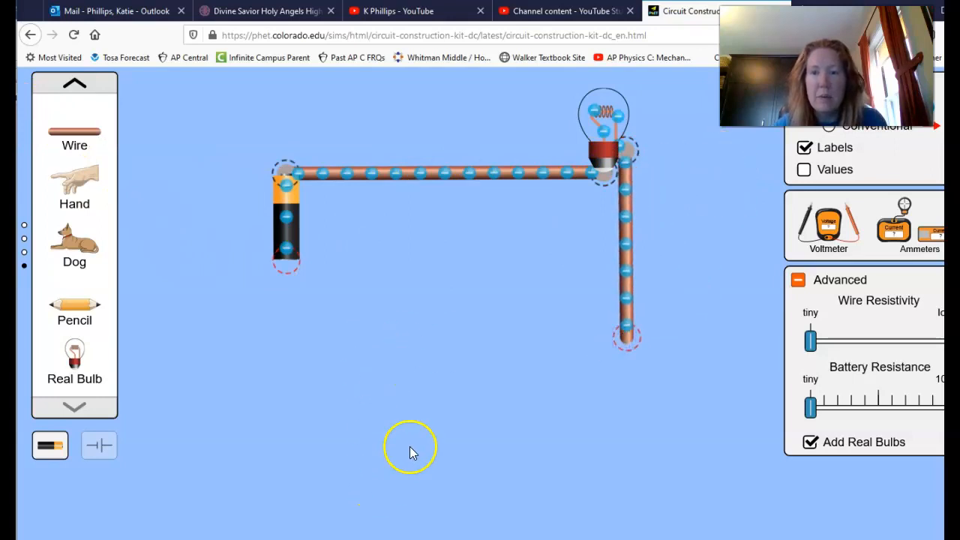
{"action": "left_click_drag", "start_coordinate": [66, 136], "coordinate": [579, 347]}
{"action": "left_click_drag", "start_coordinate": [514, 345], "coordinate": [492, 339]}
Attach an open switch to the free left end of the lower horizontal wire
{"action": "left_click", "coordinate": [78, 87]}
{"action": "left_click", "coordinate": [80, 96]}
{"action": "left_click", "coordinate": [77, 90]}
{"action": "left_click_drag", "start_coordinate": [66, 378], "coordinate": [446, 343]}
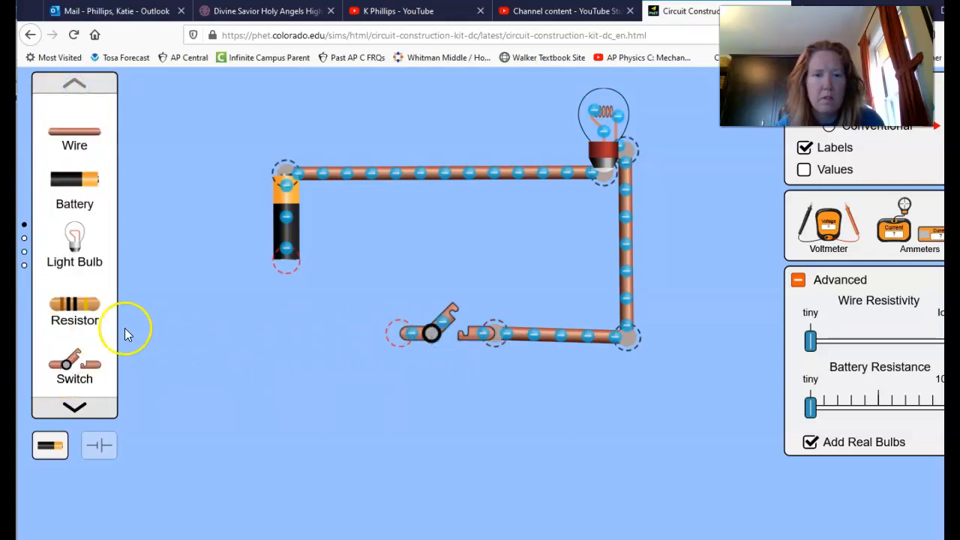
Connect the switch to the battery's lower end with a wire, and close the switch
{"action": "left_click_drag", "start_coordinate": [60, 144], "coordinate": [384, 346]}
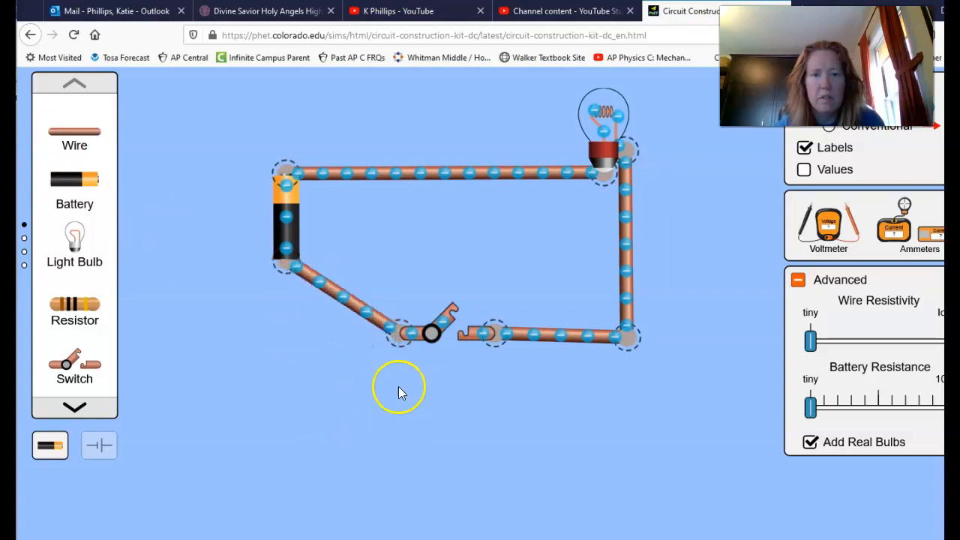
{"action": "left_click", "coordinate": [448, 345]}
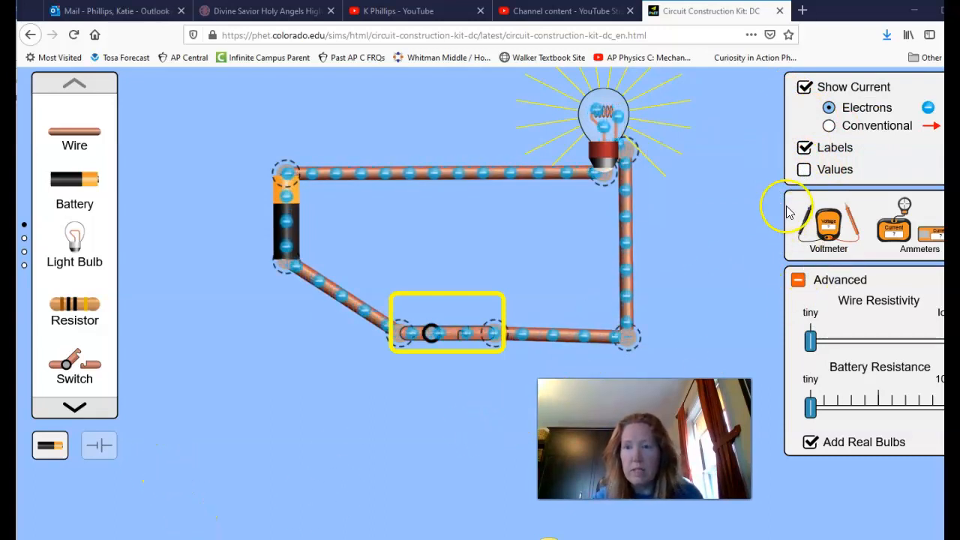
Place a voltmeter inside the loop with its red and black probes on the bulb's two contacts
{"action": "left_click_drag", "start_coordinate": [832, 233], "coordinate": [476, 227]}
{"action": "left_click_drag", "start_coordinate": [571, 194], "coordinate": [584, 211]}
{"action": "left_click_drag", "start_coordinate": [604, 180], "coordinate": [589, 199]}
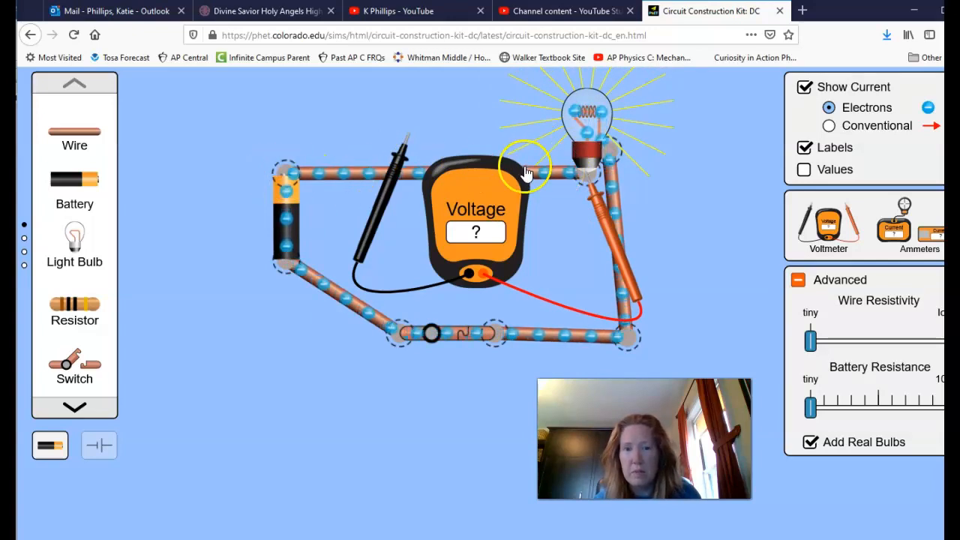
{"action": "left_click_drag", "start_coordinate": [400, 162], "coordinate": [605, 174]}
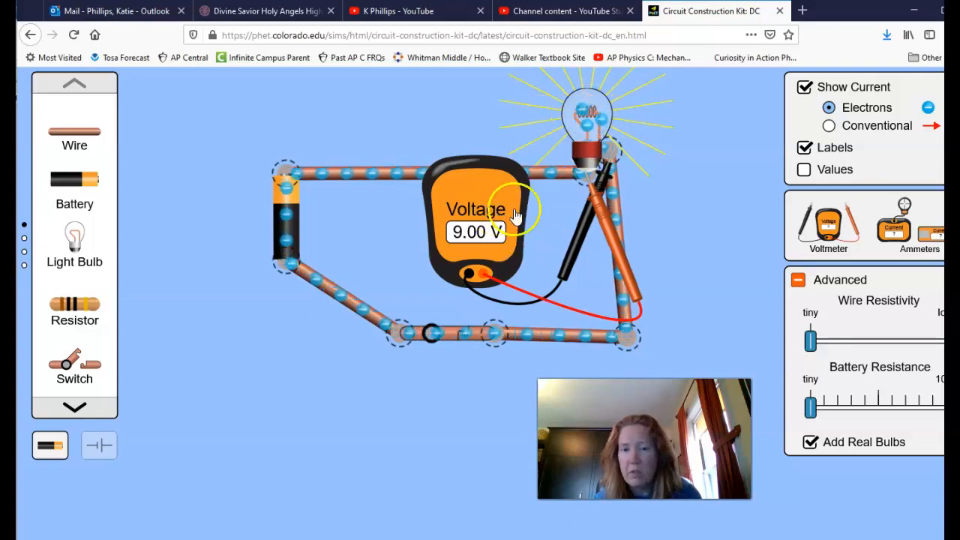
Measure the current in the slanted wire between battery and switch with the probe ammeter
{"action": "left_click_drag", "start_coordinate": [892, 239], "coordinate": [307, 403]}
{"action": "mouse_move", "coordinate": [348, 309]}
{"action": "left_mouse_down"}
{"action": "mouse_move", "coordinate": [349, 300]}
{"action": "mouse_move", "coordinate": [346, 309]}
{"action": "left_mouse_up"}
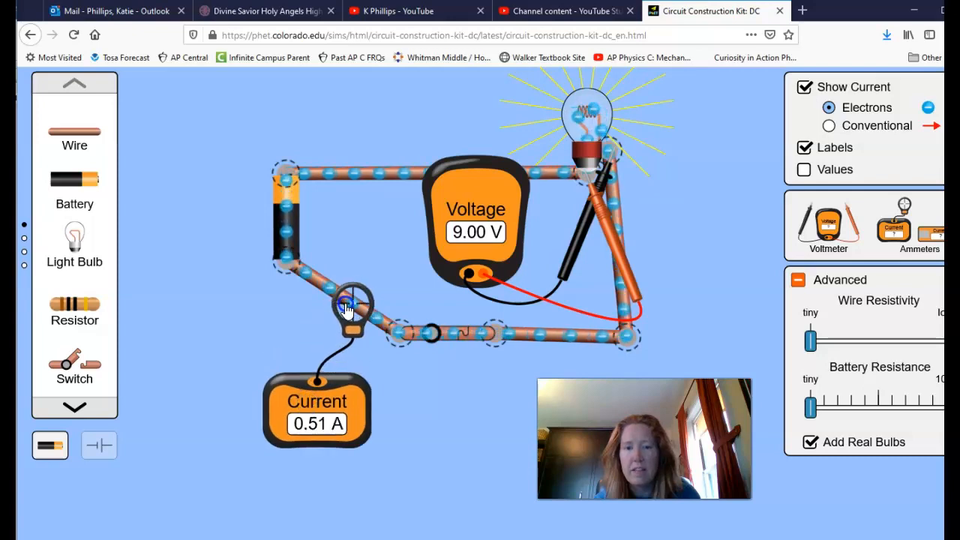
{"action": "left_click", "coordinate": [366, 378]}
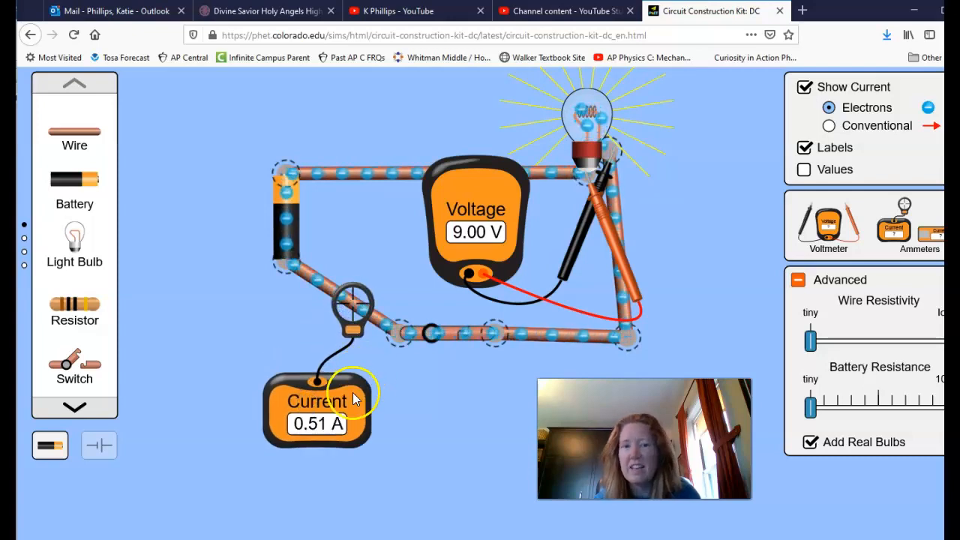
Park the probe ammeter off the circuit and place an inline ammeter just below the switch
{"action": "left_click_drag", "start_coordinate": [318, 401], "coordinate": [352, 378]}
{"action": "left_click_drag", "start_coordinate": [355, 325], "coordinate": [314, 425]}
{"action": "left_click_drag", "start_coordinate": [897, 251], "coordinate": [445, 394]}
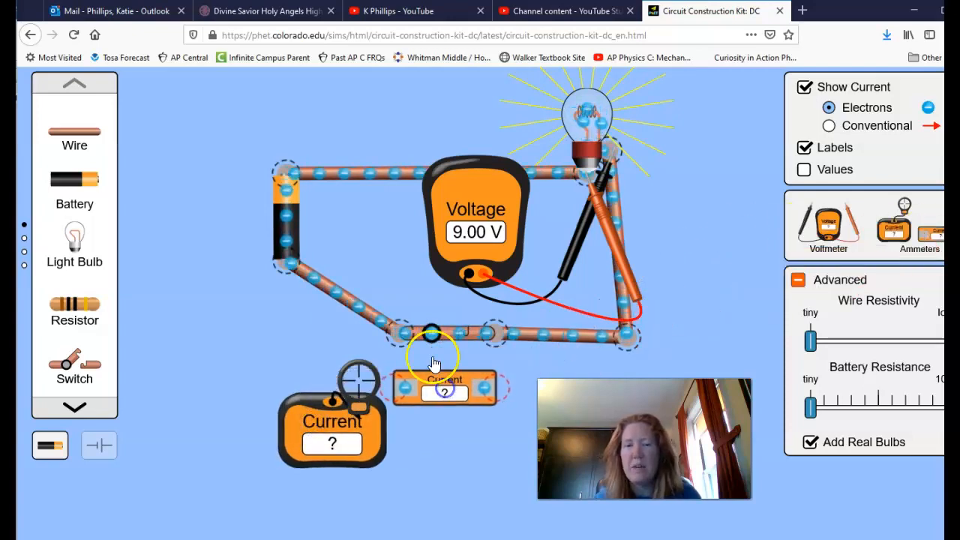
{"action": "left_click_drag", "start_coordinate": [339, 411], "coordinate": [361, 431]}
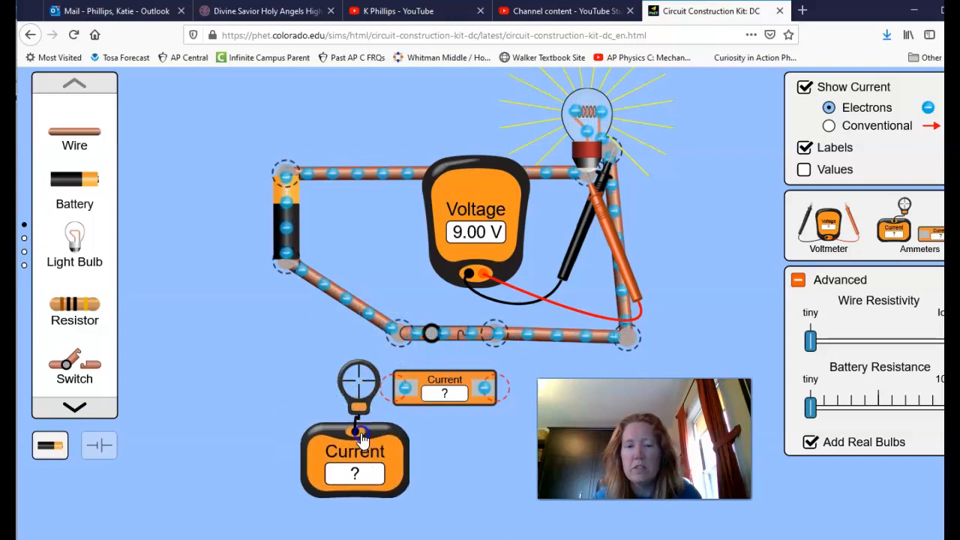
{"action": "left_click_drag", "start_coordinate": [358, 381], "coordinate": [353, 454]}
{"action": "right_click", "coordinate": [351, 453]}
{"action": "left_click", "coordinate": [336, 451]}
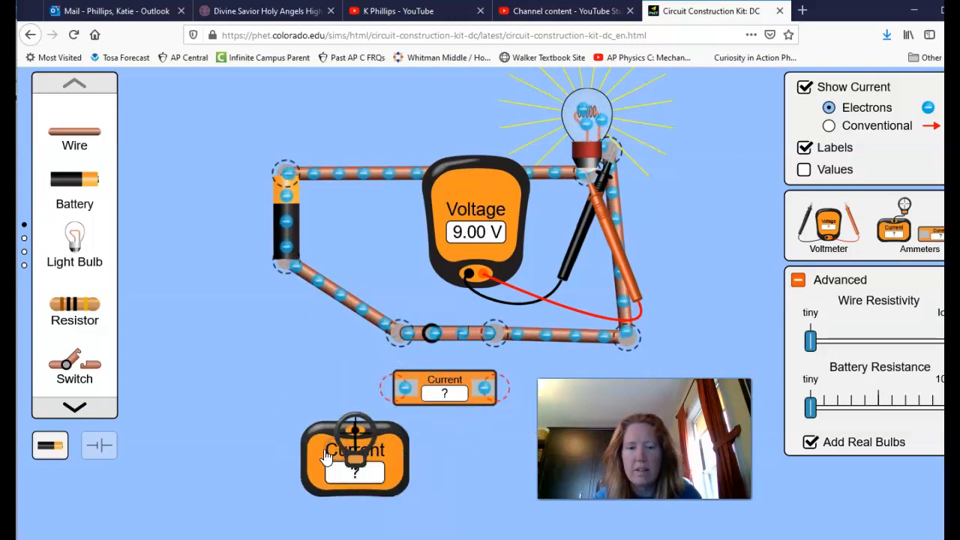
{"action": "left_click_drag", "start_coordinate": [346, 444], "coordinate": [302, 451]}
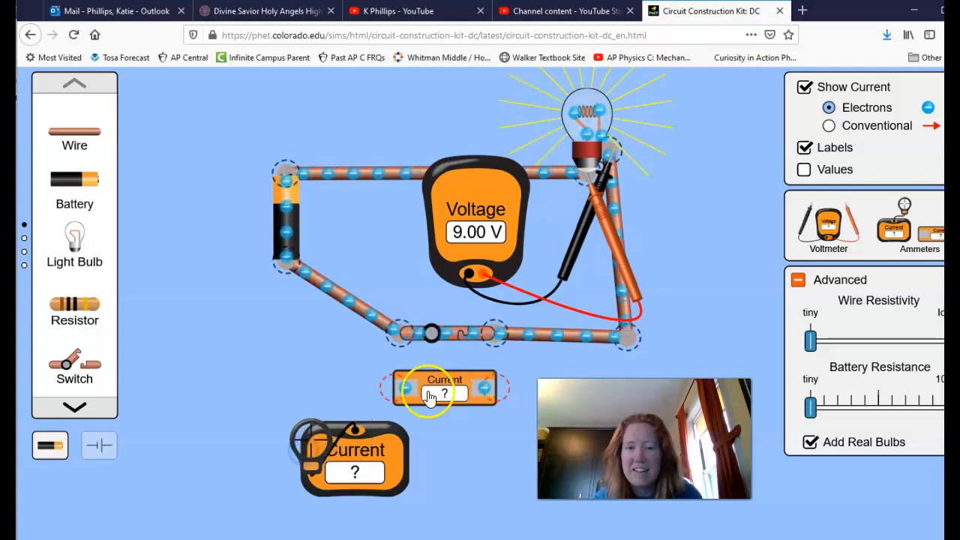
Split the junction left of the switch and insert the inline ammeter in series between the battery's wire and the switch
{"action": "left_click", "coordinate": [399, 339]}
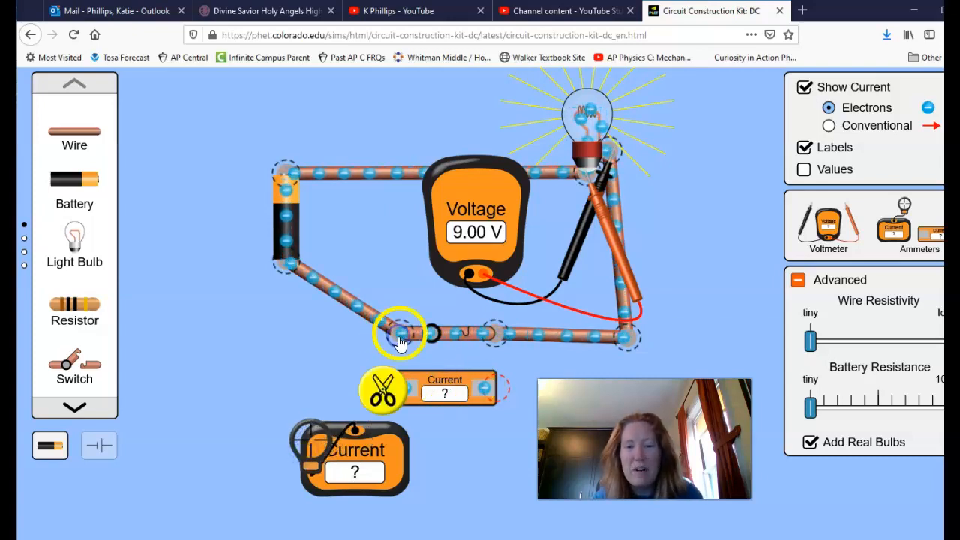
{"action": "left_click", "coordinate": [384, 394]}
{"action": "left_click_drag", "start_coordinate": [313, 337], "coordinate": [287, 342]}
{"action": "left_click_drag", "start_coordinate": [420, 386], "coordinate": [339, 330]}
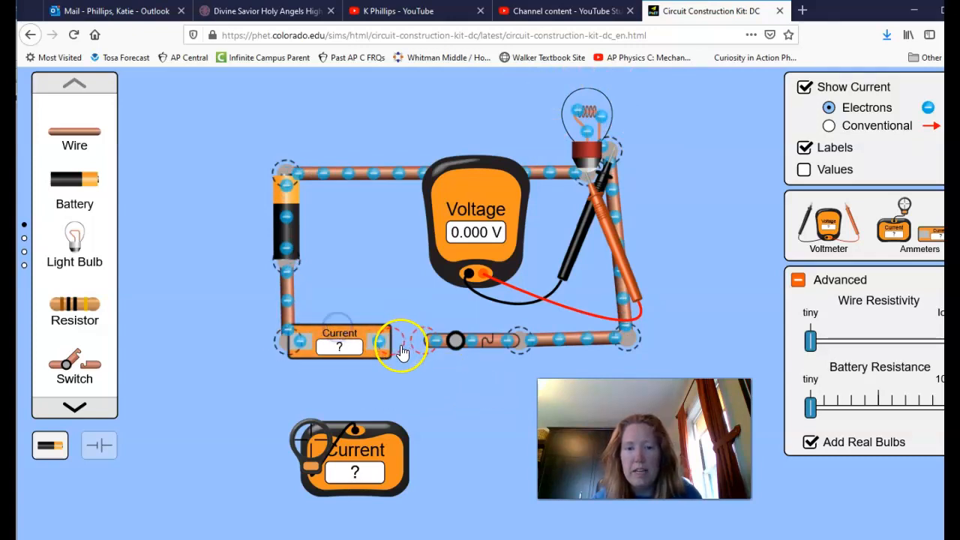
{"action": "left_click_drag", "start_coordinate": [391, 349], "coordinate": [421, 368]}
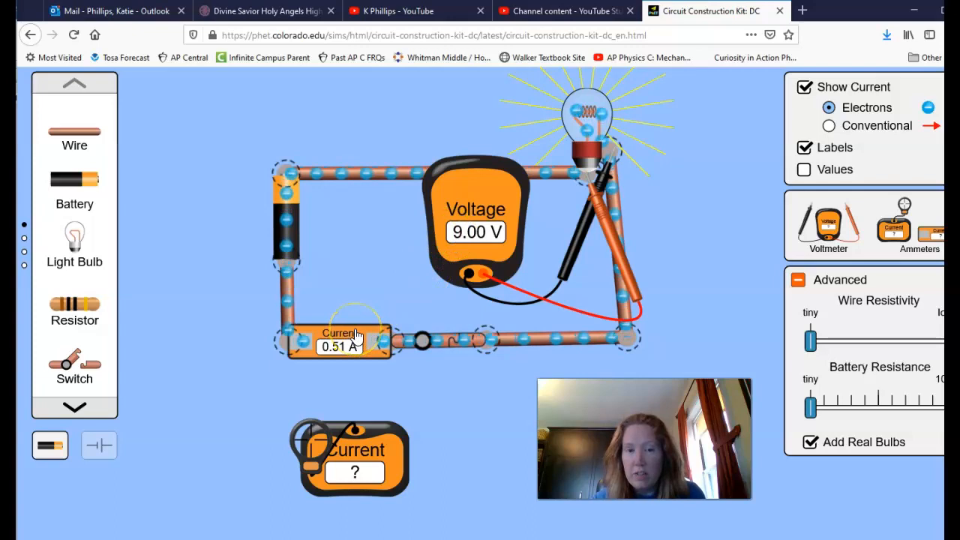
Open the switch, split the junction below the battery, and insert a second battery in series there
{"action": "left_click", "coordinate": [425, 342]}
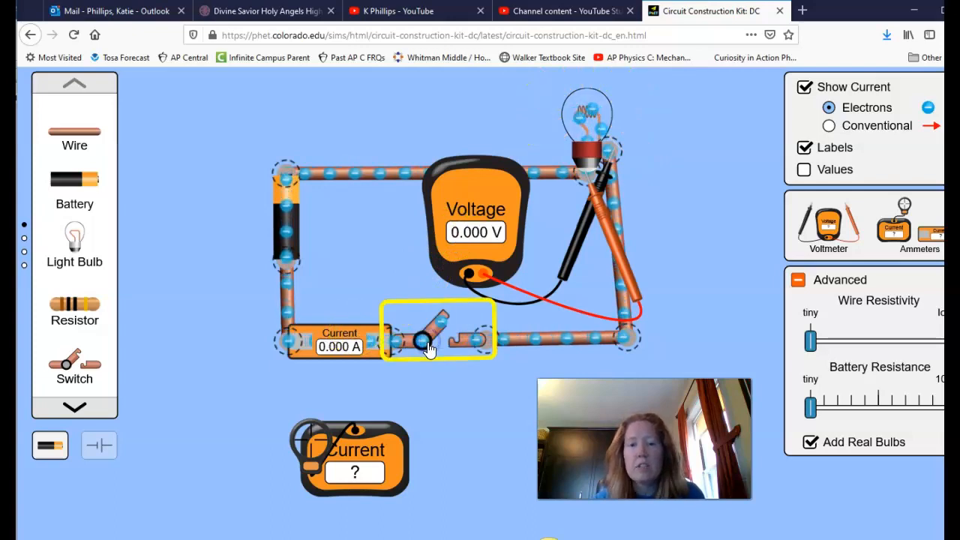
{"action": "left_click", "coordinate": [287, 266]}
{"action": "left_click", "coordinate": [225, 260]}
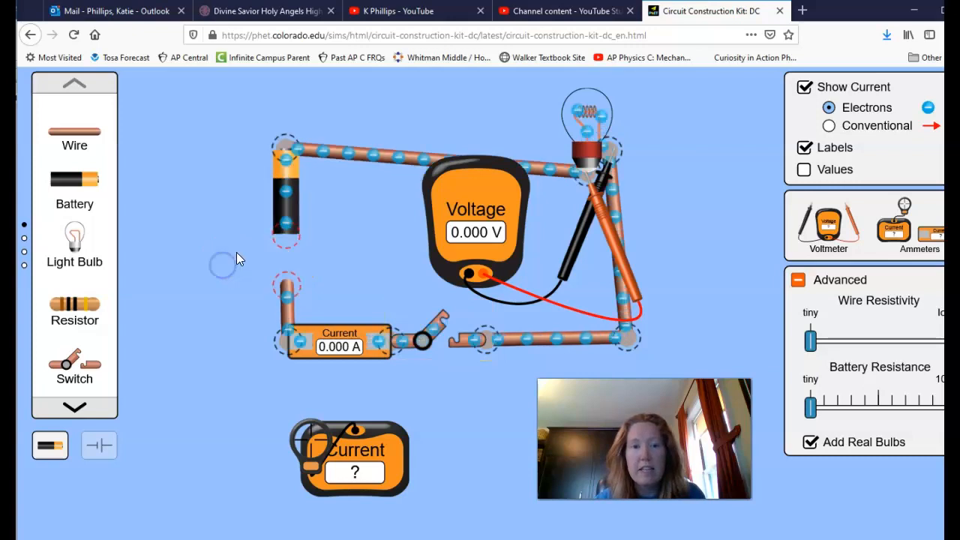
{"action": "left_click_drag", "start_coordinate": [75, 183], "coordinate": [292, 294]}
{"action": "left_click_drag", "start_coordinate": [307, 216], "coordinate": [267, 222]}
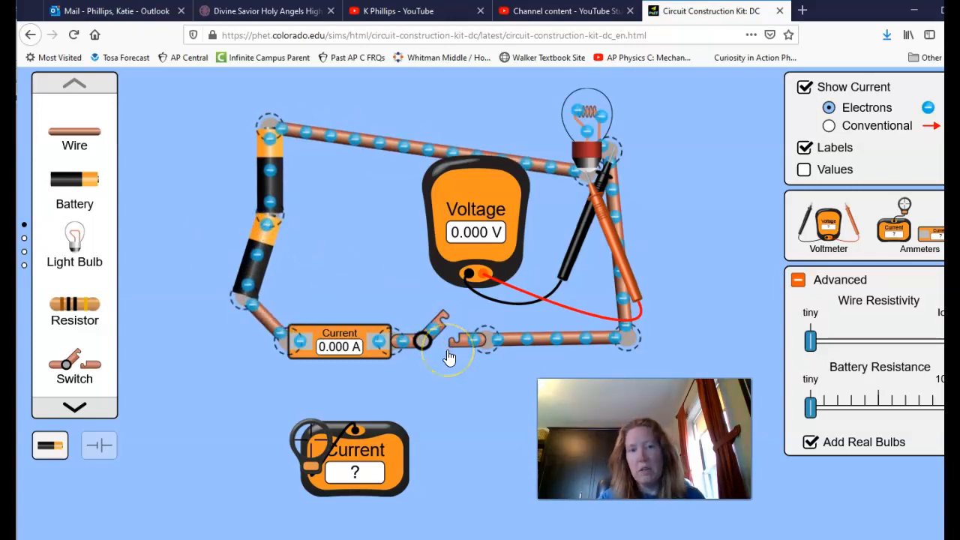
Split the junctions at both bulb terminals and return the light bulb to the component toolbox
{"action": "left_click", "coordinate": [424, 264]}
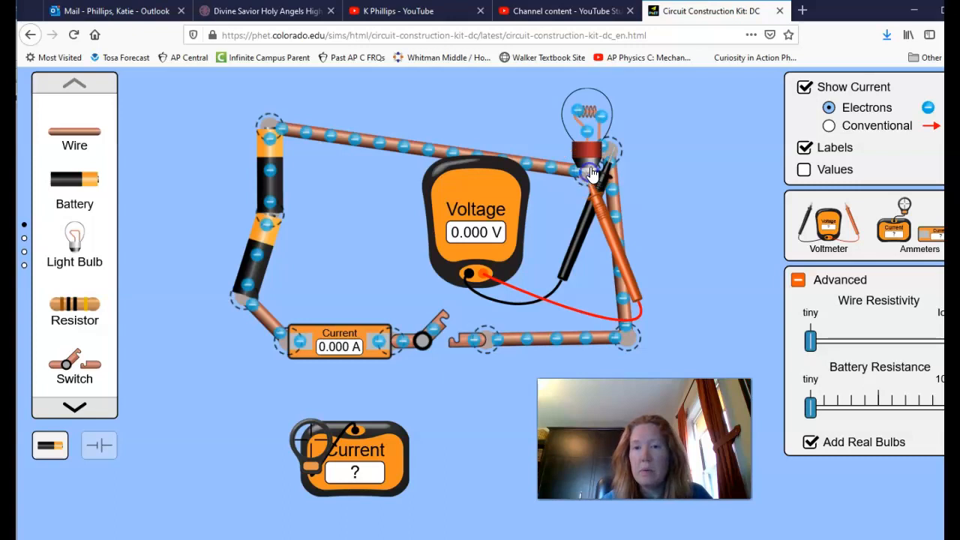
{"action": "left_click", "coordinate": [609, 150]}
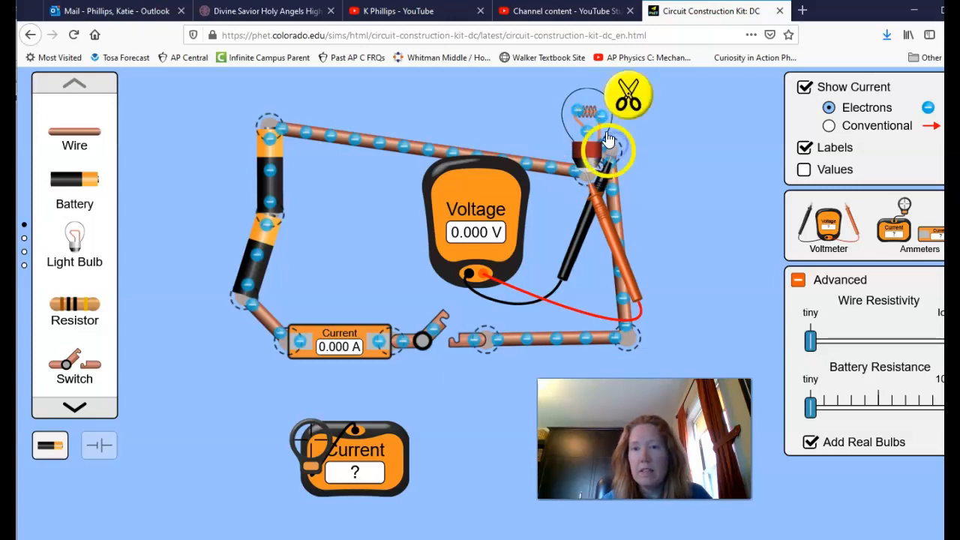
{"action": "left_click", "coordinate": [632, 94]}
{"action": "left_click", "coordinate": [561, 161]}
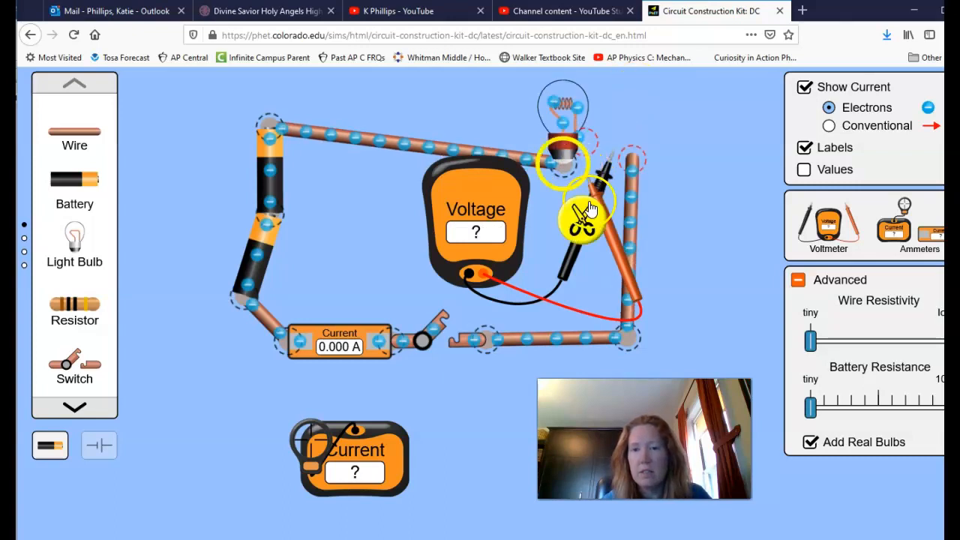
{"action": "left_click", "coordinate": [591, 208]}
{"action": "left_click_drag", "start_coordinate": [589, 113], "coordinate": [116, 254]}
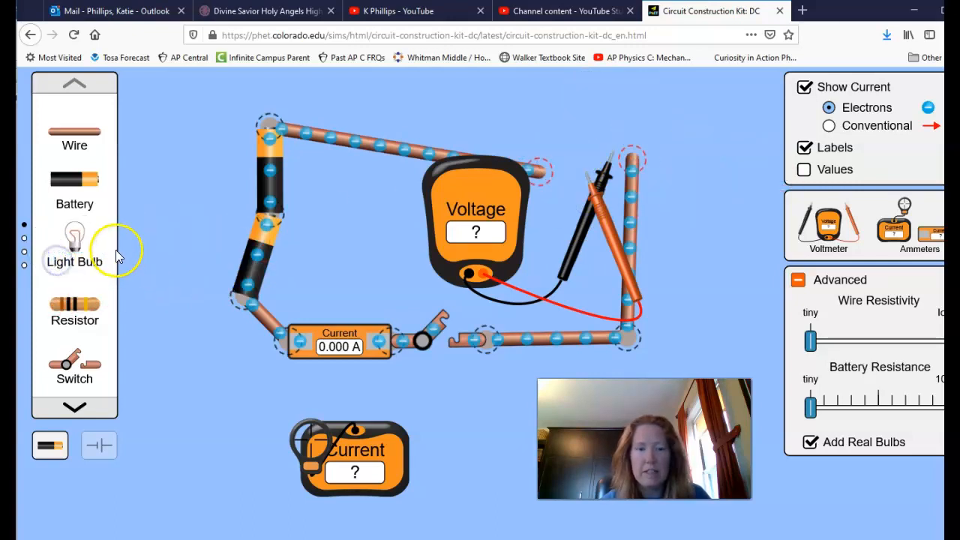
Insert a resistor in the bulb's place between the upper wire and the right-hand wire, and set its resistance to 100.0 ohms
{"action": "left_click_drag", "start_coordinate": [74, 303], "coordinate": [590, 166]}
{"action": "left_click_drag", "start_coordinate": [554, 99], "coordinate": [540, 184]}
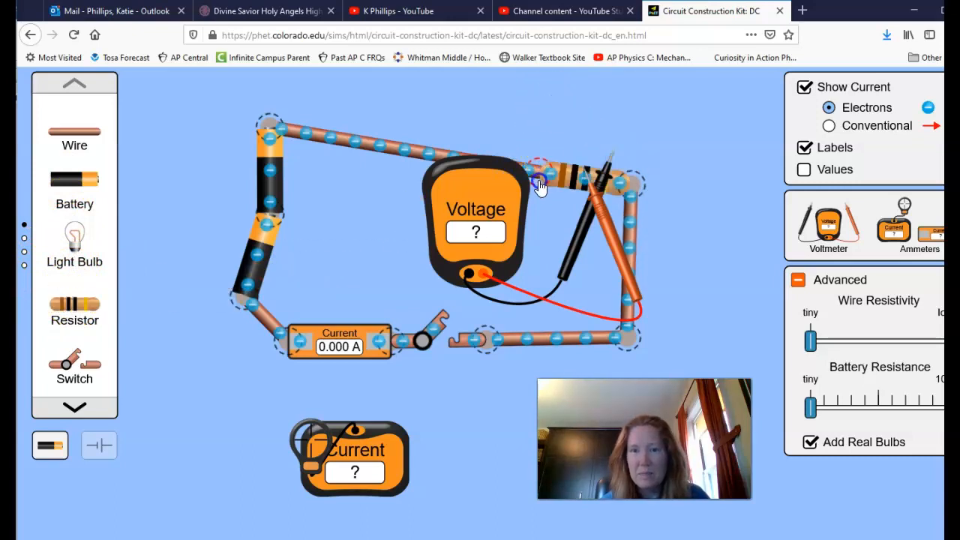
{"action": "left_click", "coordinate": [565, 186]}
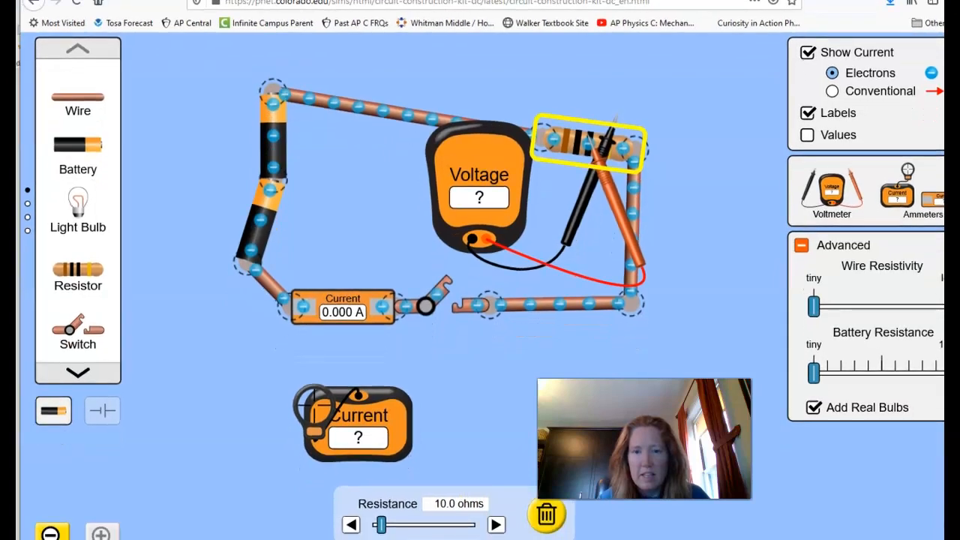
{"action": "left_click", "coordinate": [444, 507]}
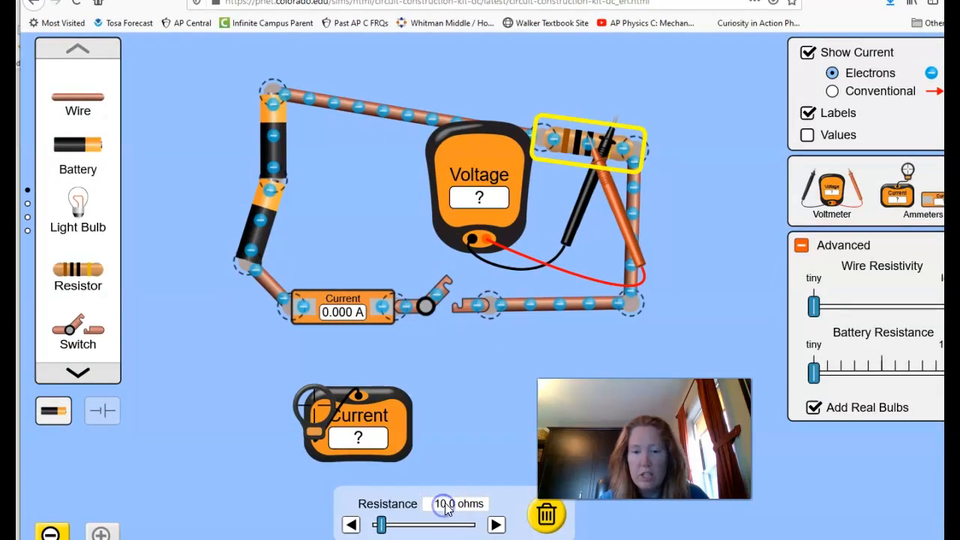
{"action": "left_click_drag", "start_coordinate": [381, 525], "coordinate": [458, 528]}
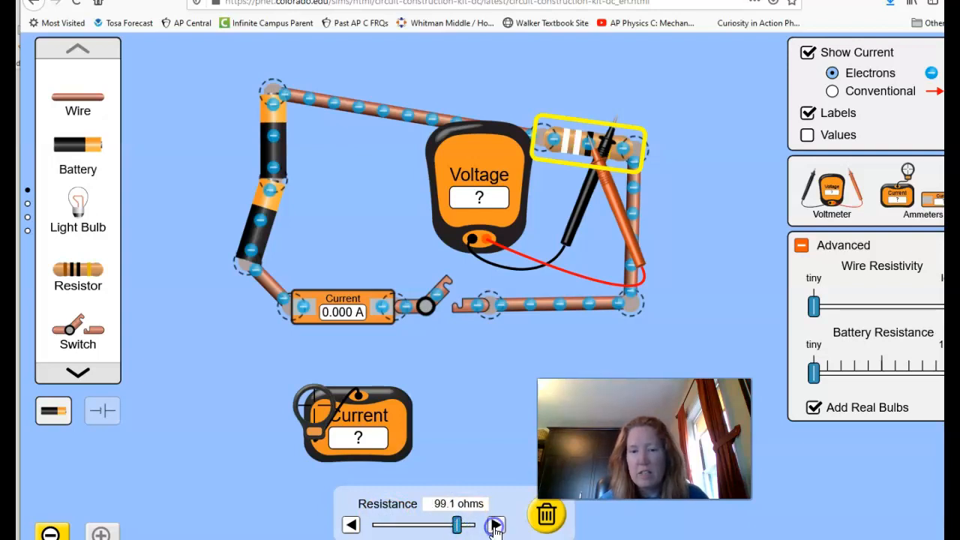
{"action": "left_click_drag", "start_coordinate": [459, 531], "coordinate": [462, 528]}
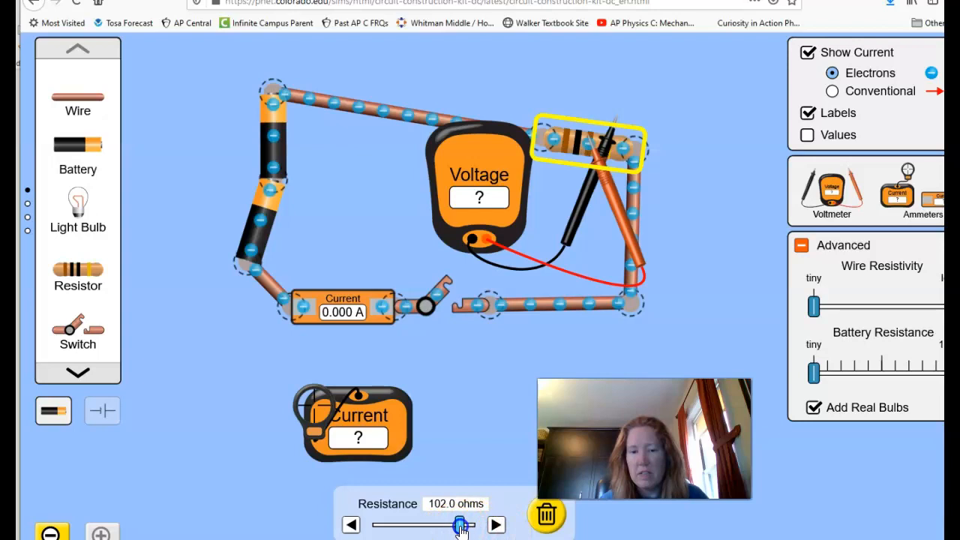
{"action": "left_click_drag", "start_coordinate": [459, 529], "coordinate": [457, 527]}
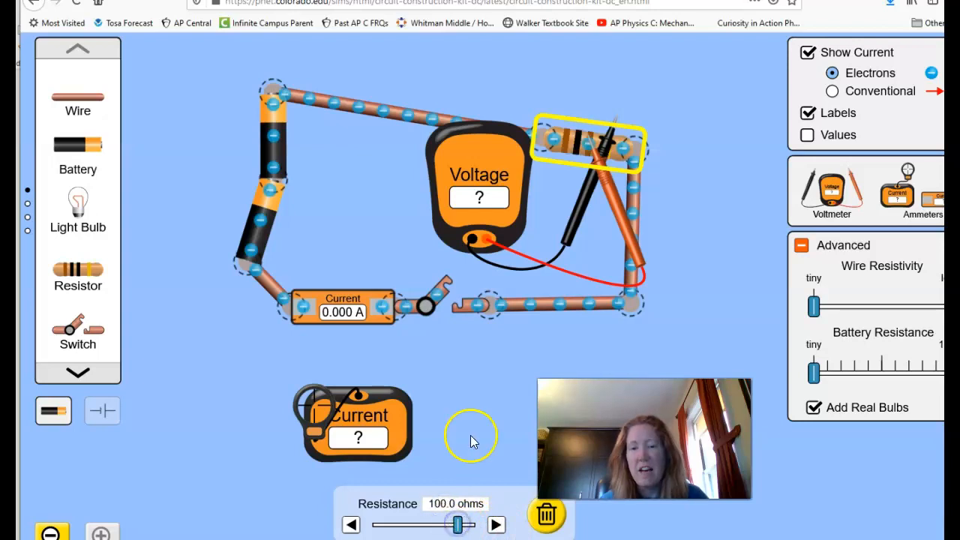